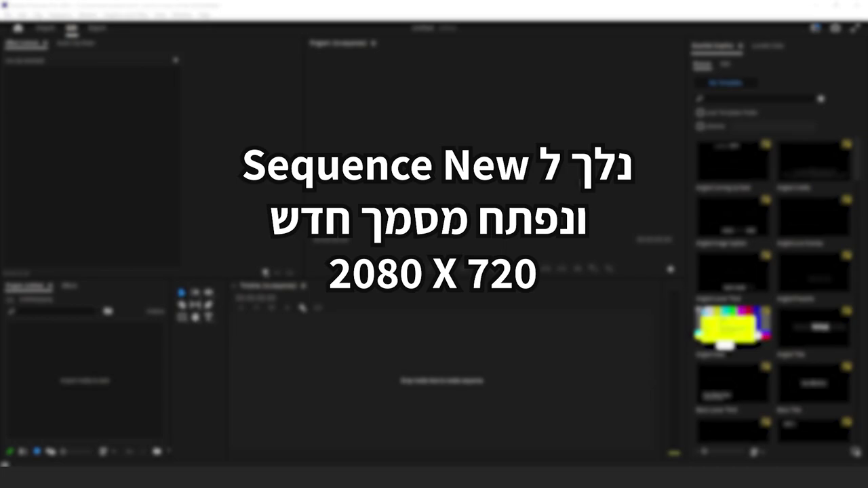
# Start a new sequence from the Project panel and view its custom frame settings.
pyautogui.rightClick(117, 345)
pyautogui.moveTo(150, 223)
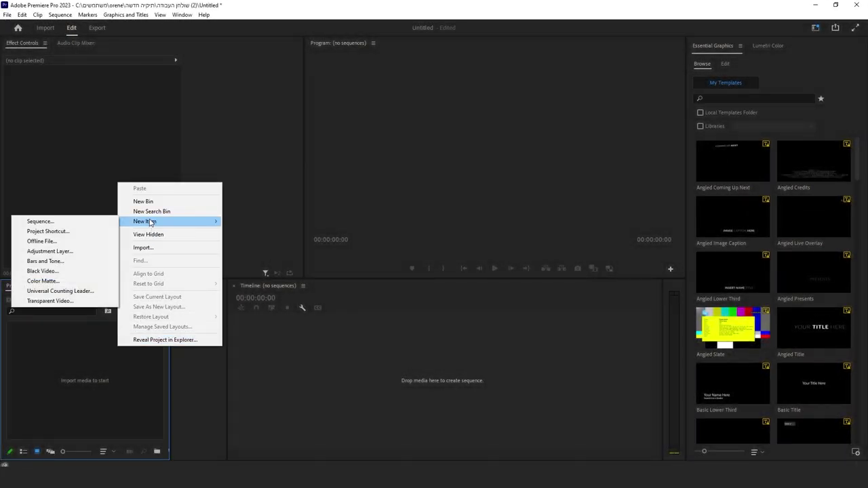
pyautogui.click(93, 221)
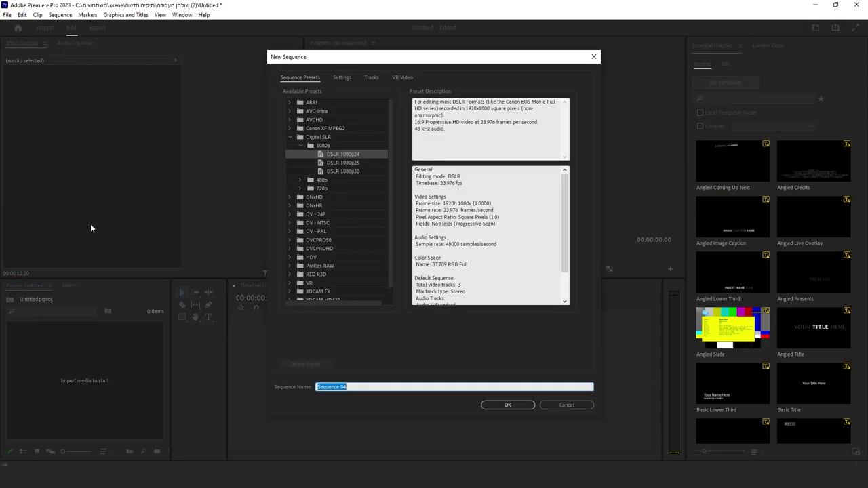
pyautogui.click(340, 77)
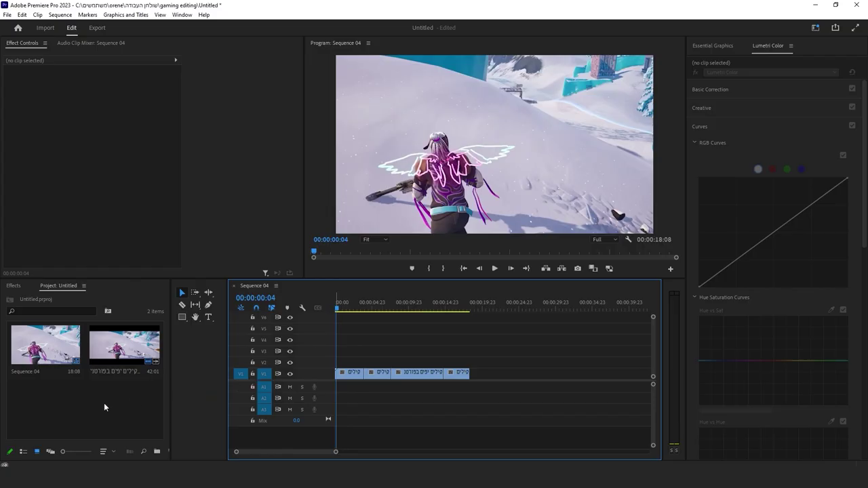
# Create a 60.00 fps adjustment layer and stack it above the gameplay clips.
pyautogui.rightClick(106, 404)
pyautogui.moveTo(144, 279)
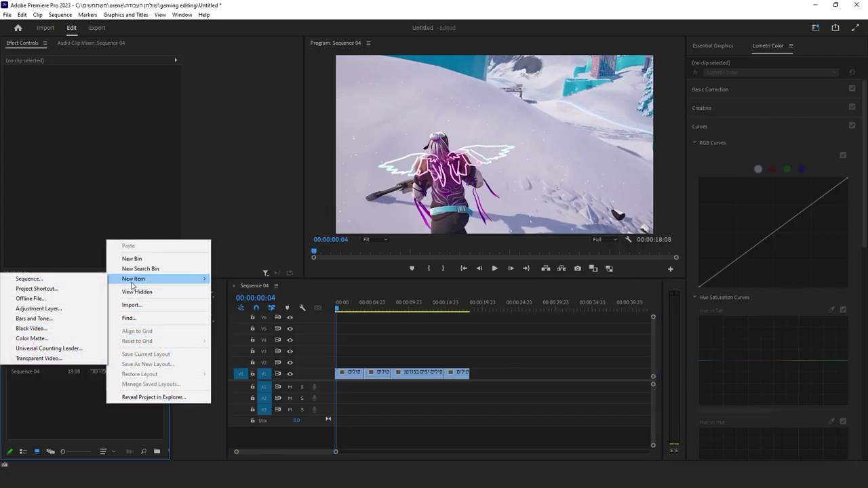
pyautogui.click(65, 309)
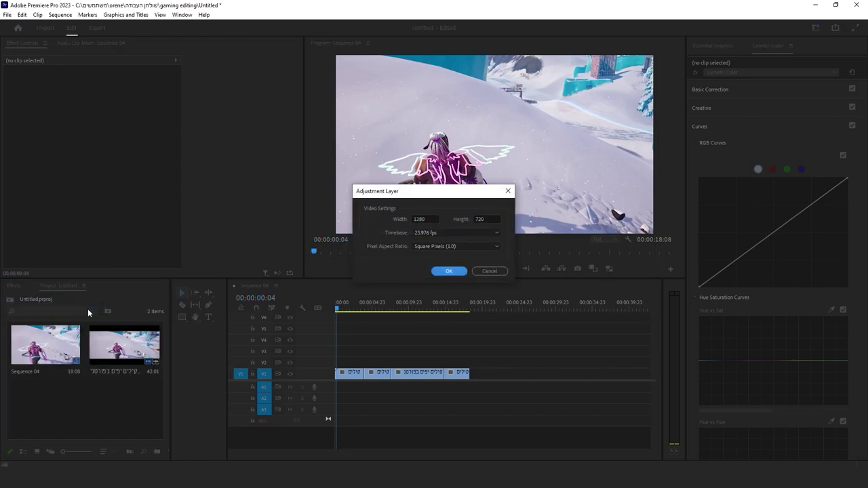
pyautogui.click(425, 233)
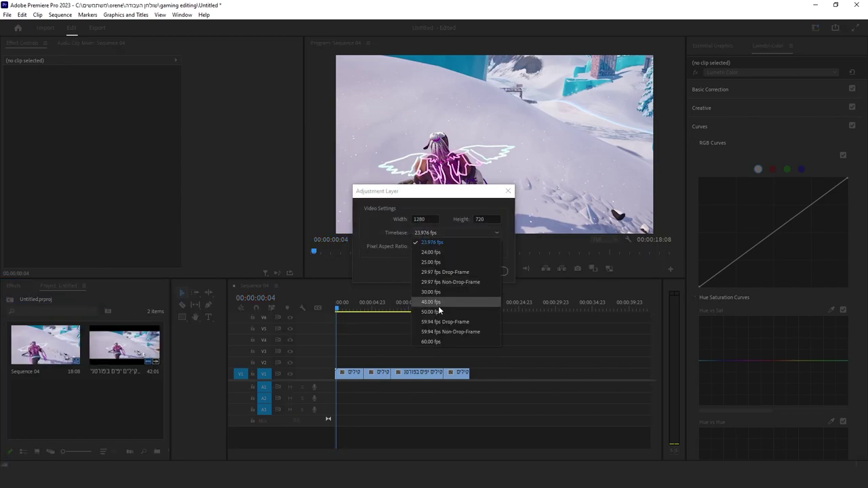
pyautogui.click(435, 342)
pyautogui.click(449, 271)
pyautogui.moveTo(78, 403)
pyautogui.mouseDown()
pyautogui.moveTo(352, 341)
pyautogui.moveTo(339, 339)
pyautogui.moveTo(465, 353)
pyautogui.moveTo(416, 330)
pyautogui.moveTo(371, 350)
pyautogui.mouseUp()
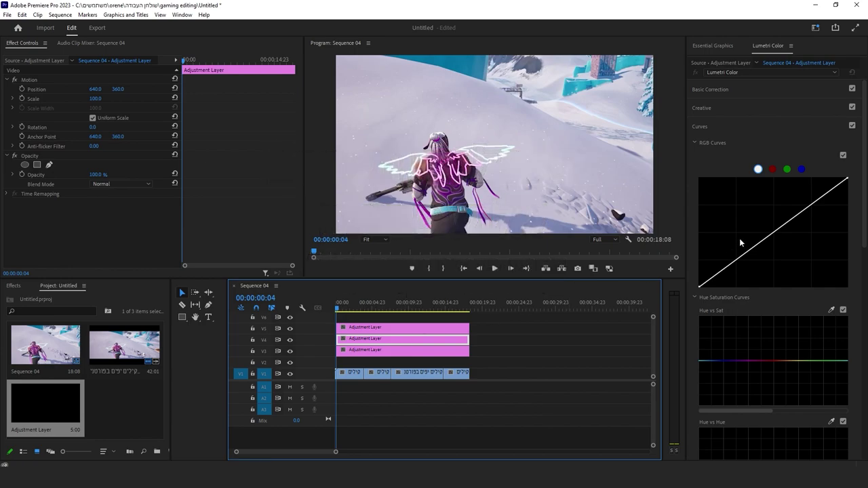
# Pull the RGB curve's shadows down and highlights up into a contrast S-curve on the V4 layer.
pyautogui.moveTo(763, 240); pyautogui.dragTo(771, 252)
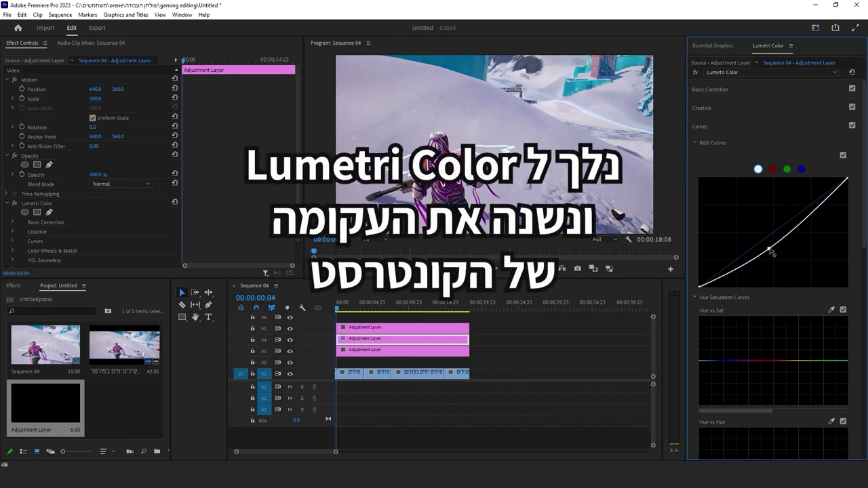
pyautogui.moveTo(806, 220); pyautogui.dragTo(800, 216)
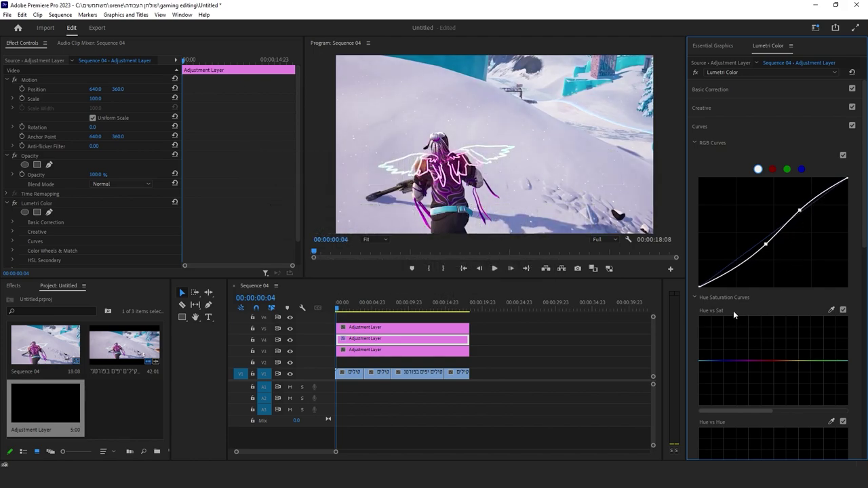
pyautogui.click(556, 345)
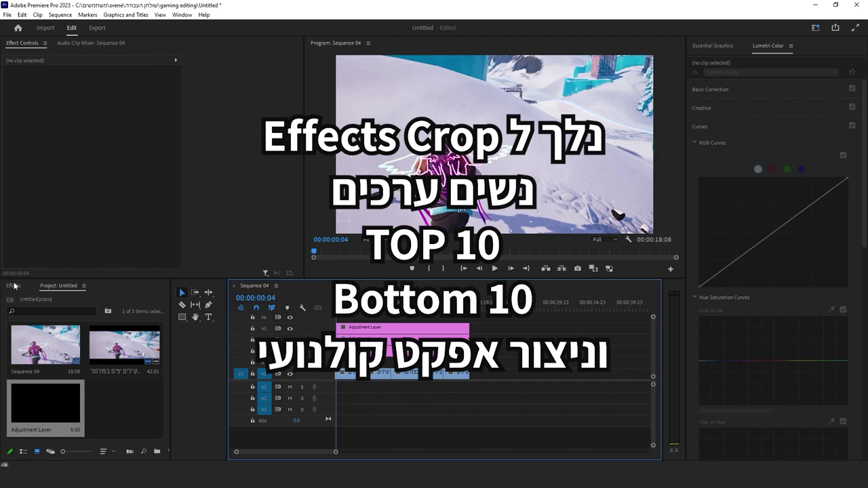
# Apply the Crop effect to the V5 adjustment layer and set Crop Top to 10%.
pyautogui.click(14, 285)
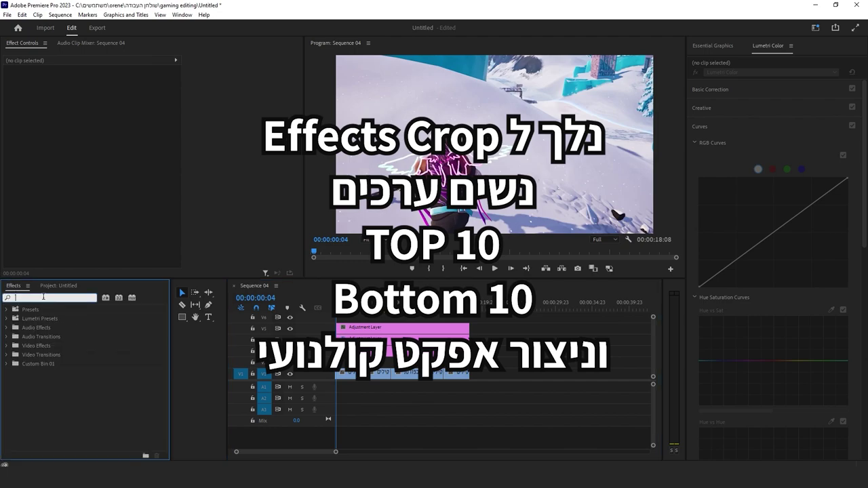
pyautogui.write('crop')
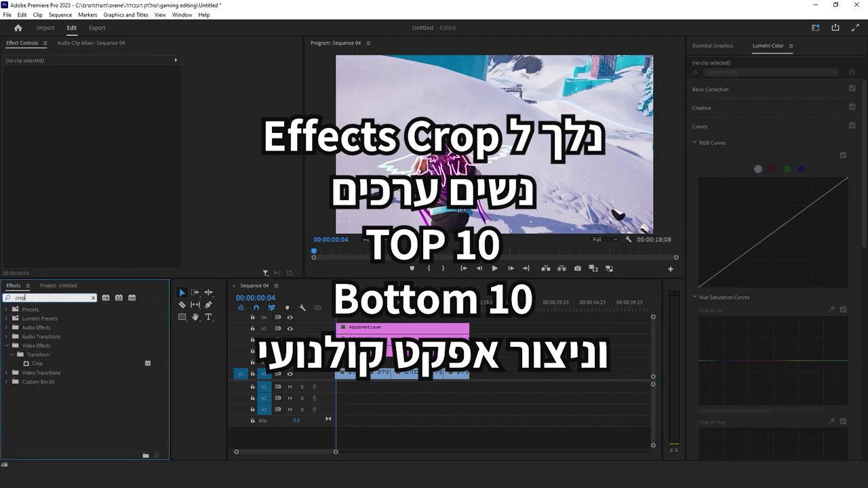
pyautogui.moveTo(38, 363); pyautogui.dragTo(343, 327)
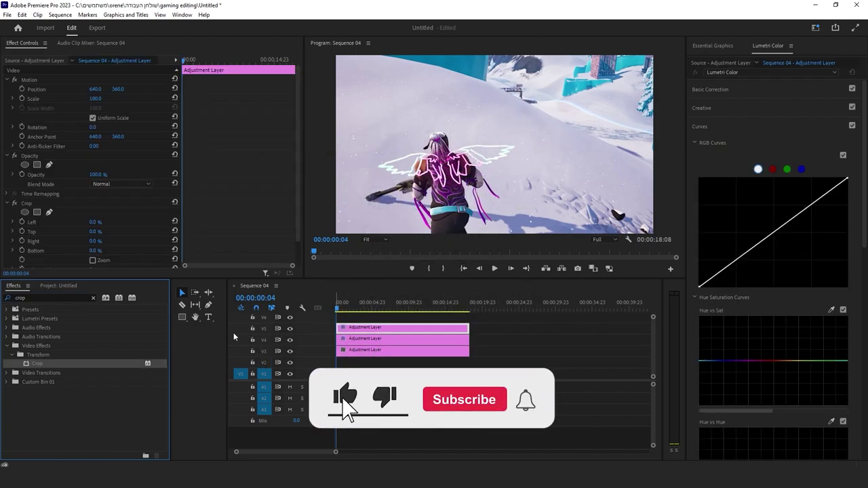
pyautogui.scroll(-2, 197, 215)
pyautogui.click(96, 205)
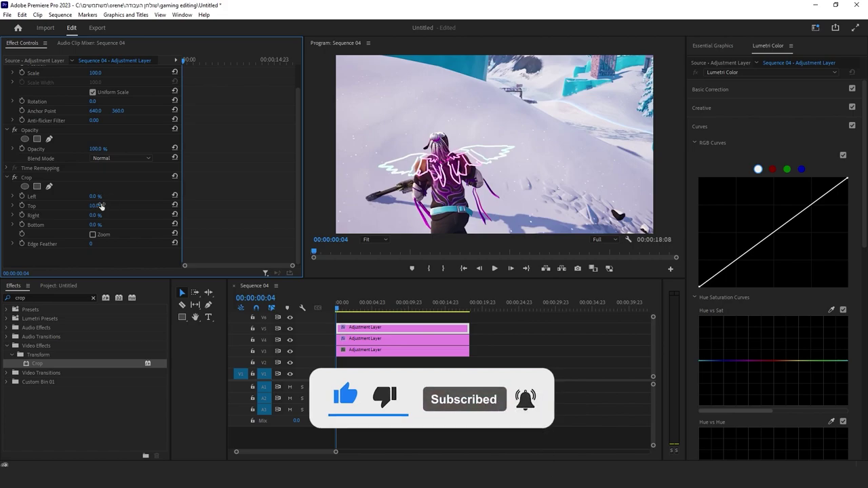
pyautogui.press('Return')
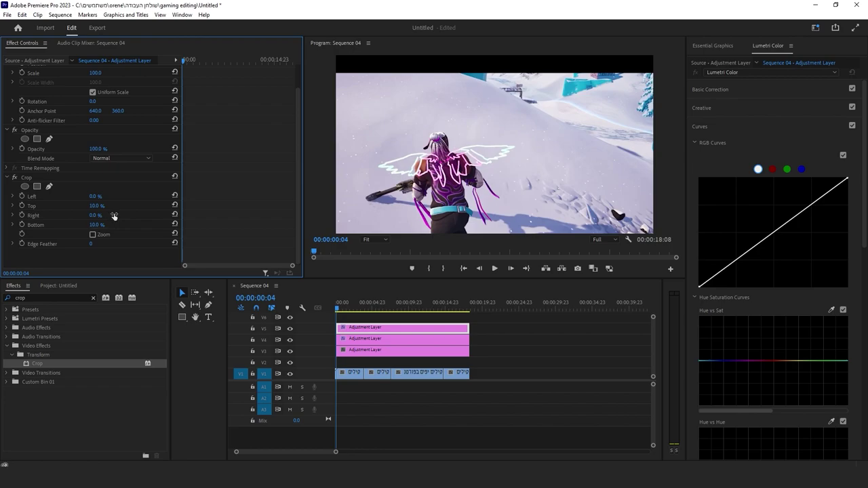
# Razor-split the V3 adjustment layer, delete the excess, and move and trim a short piece over a later cut.
pyautogui.click(366, 351)
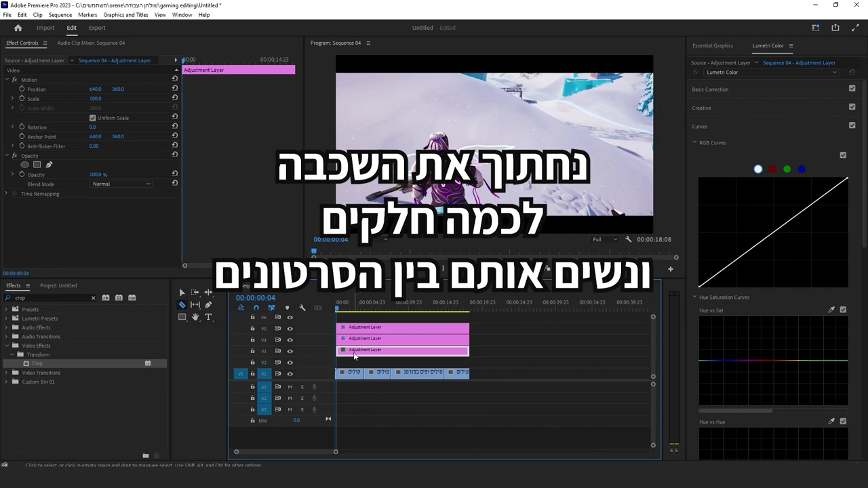
pyautogui.click(354, 351)
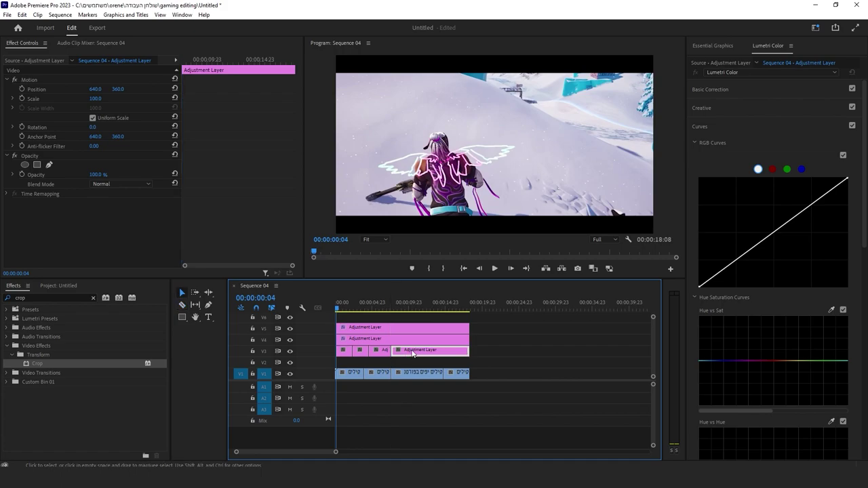
pyautogui.press('Delete')
pyautogui.moveTo(384, 352); pyautogui.dragTo(439, 353)
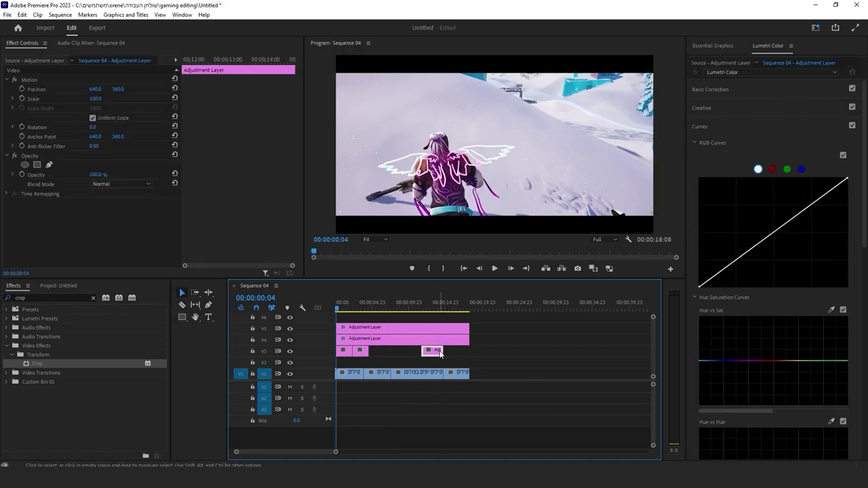
pyautogui.moveTo(364, 351)
pyautogui.mouseDown()
pyautogui.moveTo(347, 352)
pyautogui.moveTo(366, 354)
pyautogui.mouseUp()
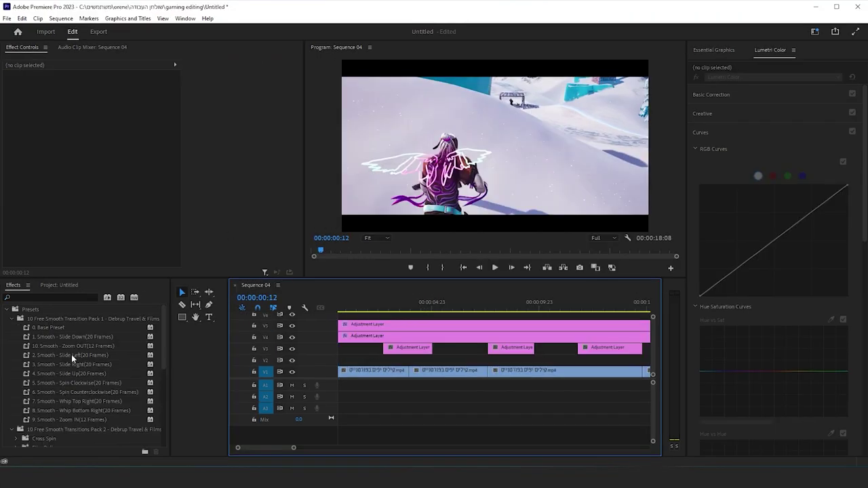
# Preview the first cut and inspect the Smooth - Slide Down Position keyframes on the first V3 piece.
pyautogui.click(380, 370)
pyautogui.moveTo(366, 312); pyautogui.dragTo(402, 313)
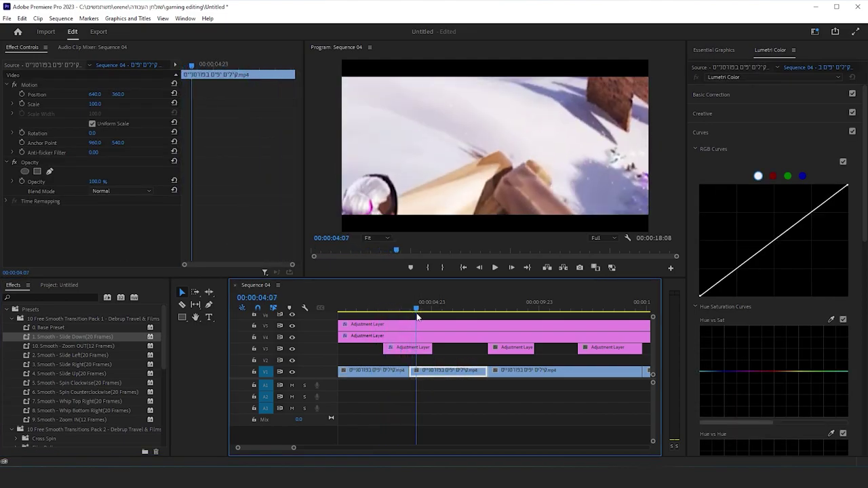
pyautogui.moveTo(402, 313); pyautogui.dragTo(402, 321)
pyautogui.click(407, 348)
pyautogui.scroll(-3, 224, 199)
pyautogui.click(201, 165)
pyautogui.click(373, 370)
pyautogui.moveTo(375, 310)
pyautogui.mouseDown()
pyautogui.moveTo(421, 313)
pyautogui.moveTo(400, 313)
pyautogui.mouseUp()
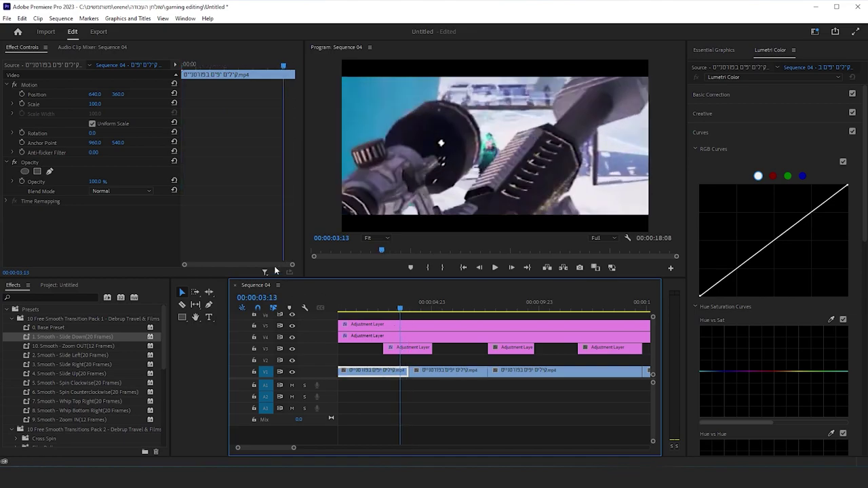
pyautogui.click(415, 350)
pyautogui.click(235, 212)
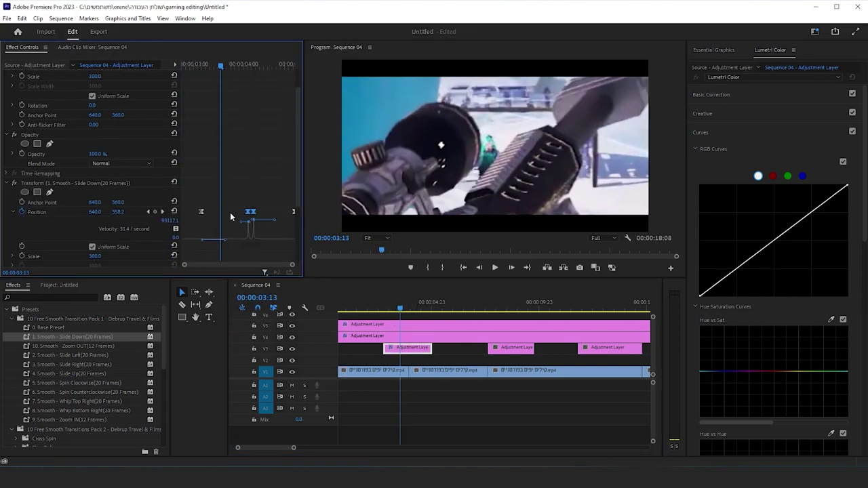
# Apply 10. Smooth - Zoom OUT (12 Frames) to the second V3 piece and preview it.
pyautogui.moveTo(384, 310); pyautogui.dragTo(478, 311)
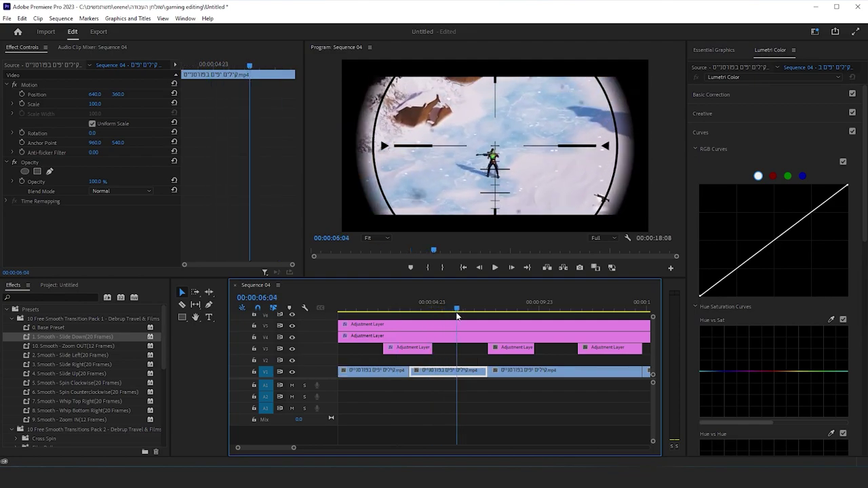
pyautogui.scroll(-1, 101, 361)
pyautogui.click(44, 337)
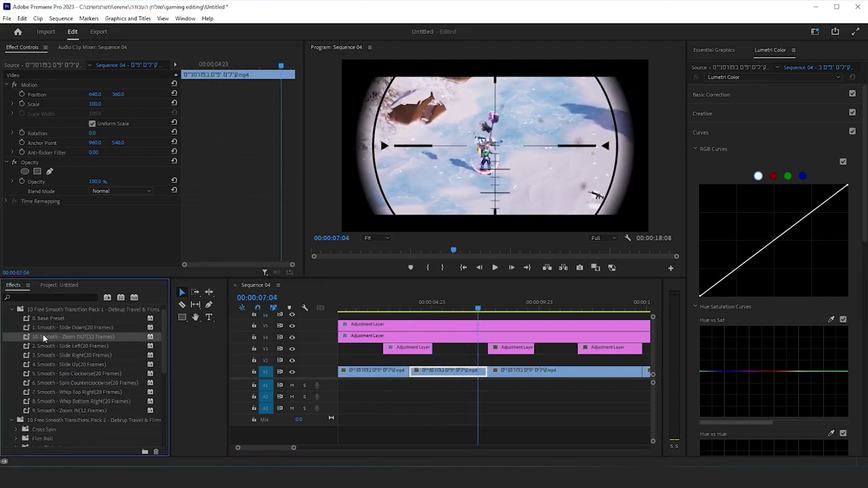
pyautogui.moveTo(491, 346); pyautogui.dragTo(491, 347)
pyautogui.moveTo(467, 310)
pyautogui.mouseDown()
pyautogui.moveTo(510, 326)
pyautogui.moveTo(467, 317)
pyautogui.mouseUp()
# Shift the middle V3 piece earlier and drag its end Scale keyframe later.
pyautogui.moveTo(498, 347); pyautogui.dragTo(481, 347)
pyautogui.moveTo(467, 310)
pyautogui.mouseDown()
pyautogui.moveTo(456, 310)
pyautogui.moveTo(491, 318)
pyautogui.moveTo(474, 313)
pyautogui.mouseUp()
pyautogui.click(477, 348)
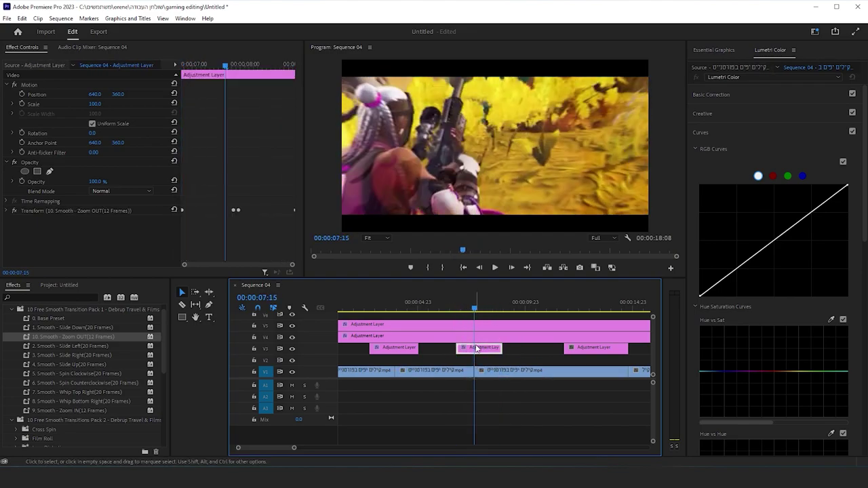
pyautogui.click(14, 211)
pyautogui.click(12, 232)
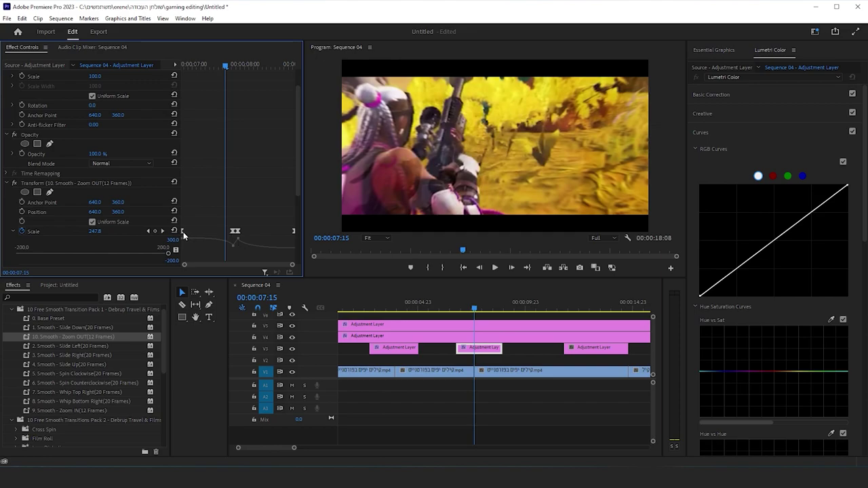
pyautogui.moveTo(183, 231); pyautogui.dragTo(265, 236)
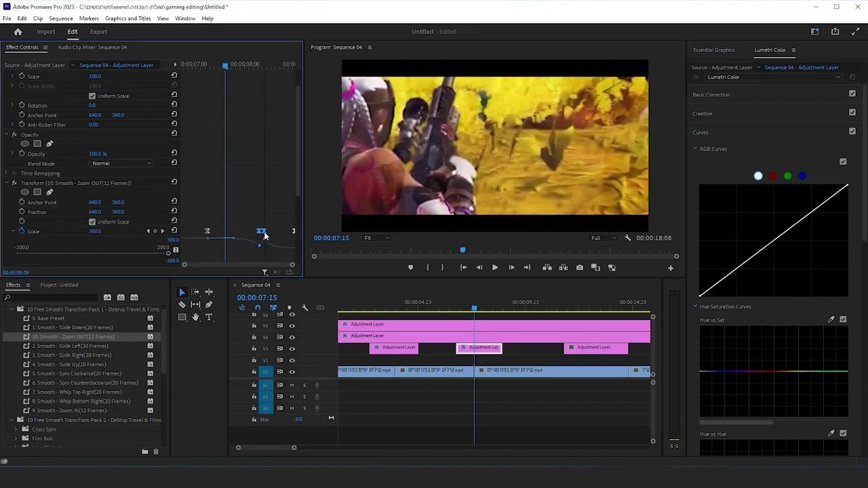
# Play back the retimed zoom, then shift the third V3 piece later over the final cut.
pyautogui.click(462, 310)
pyautogui.press('space')
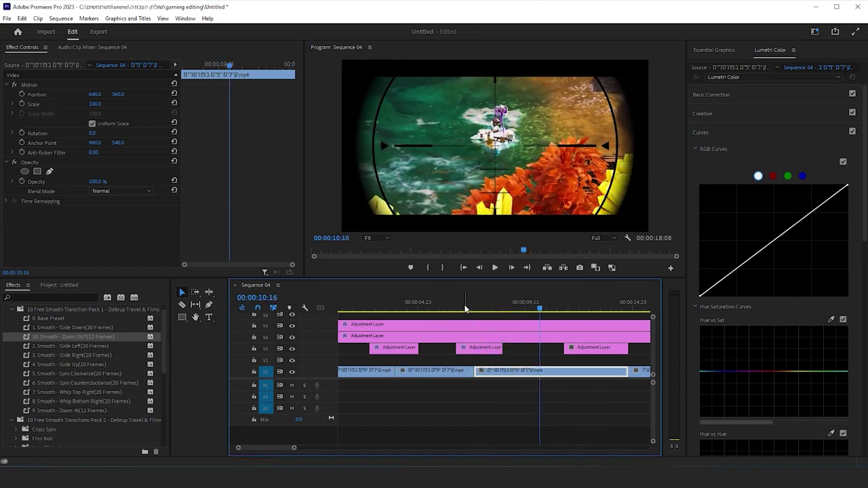
pyautogui.click(478, 306)
pyautogui.click(478, 347)
pyautogui.scroll(-1, 267, 220)
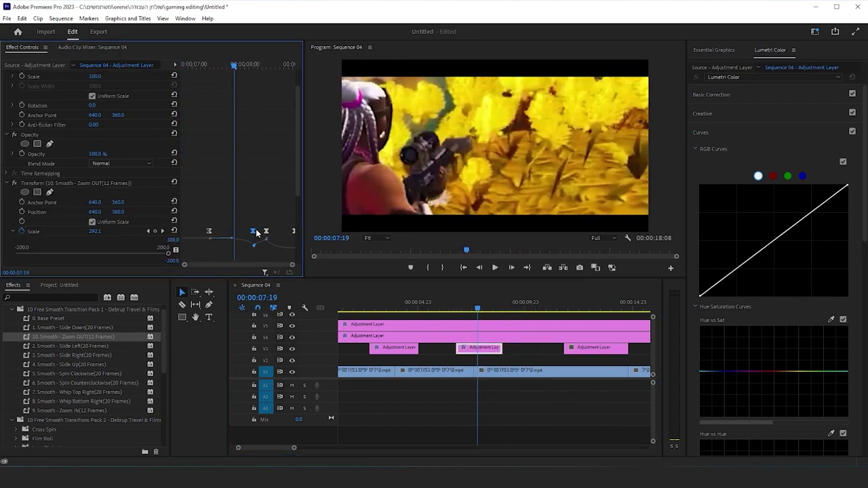
pyautogui.press('space')
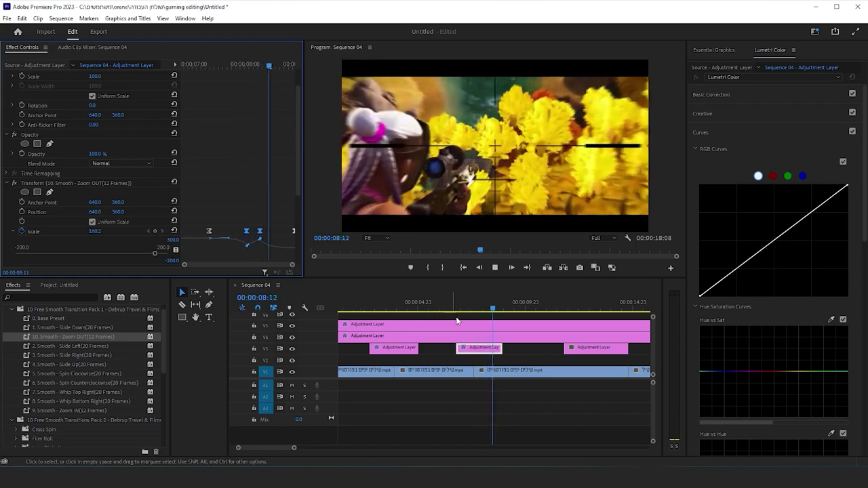
pyautogui.press('space')
pyautogui.scroll(-1, 202, 205)
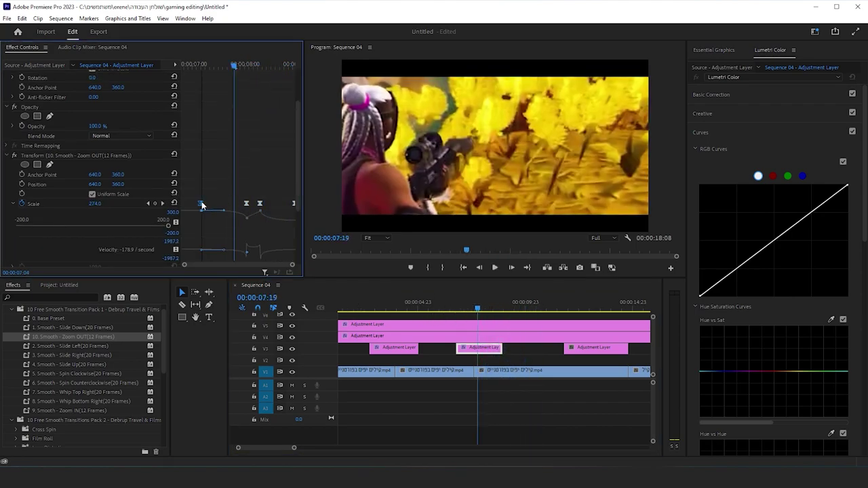
pyautogui.moveTo(464, 301); pyautogui.dragTo(549, 307)
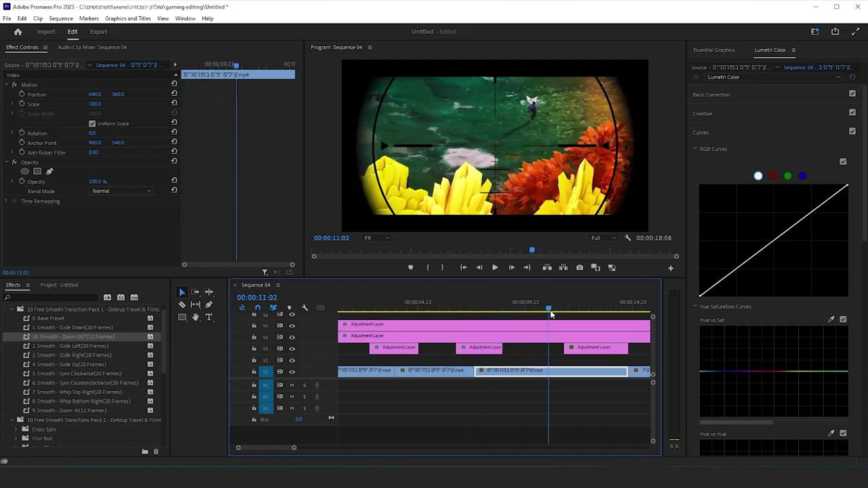
pyautogui.moveTo(597, 352); pyautogui.dragTo(631, 351)
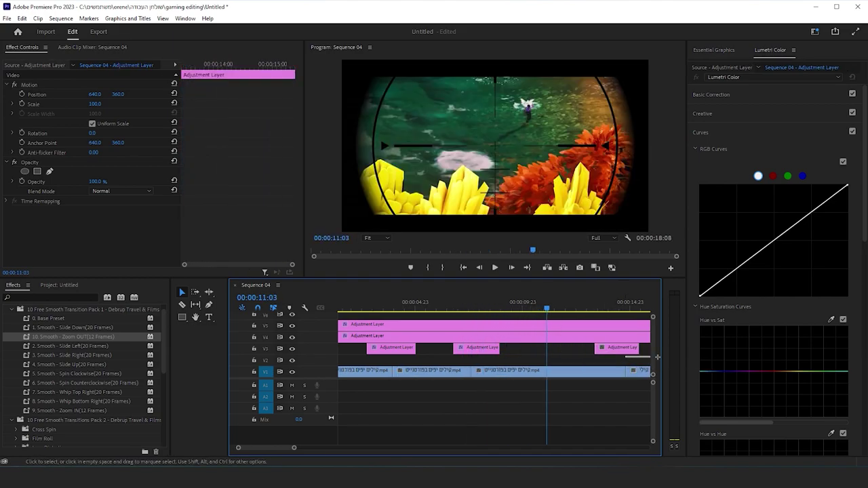
# Apply the 3. Smooth - Slide Right preset to the last V3 piece and preview it.
pyautogui.hscroll(3, 468, 336)
pyautogui.click(50, 353)
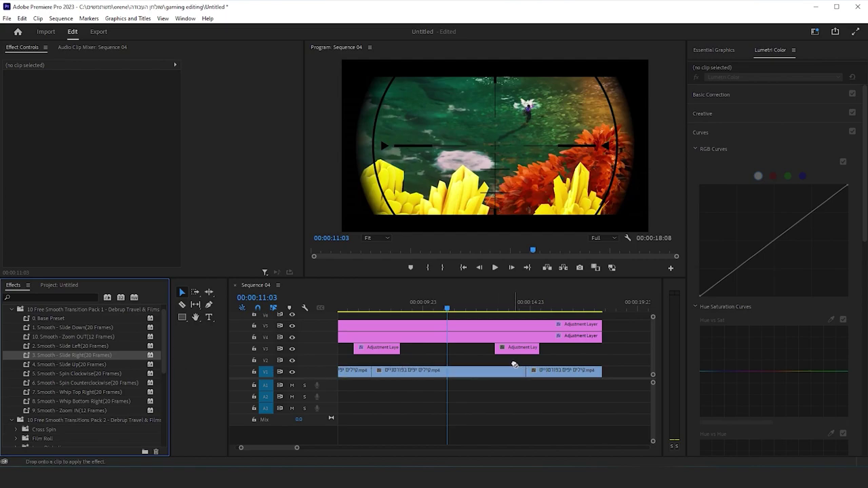
pyautogui.click(529, 370)
pyautogui.moveTo(494, 308); pyautogui.dragTo(540, 314)
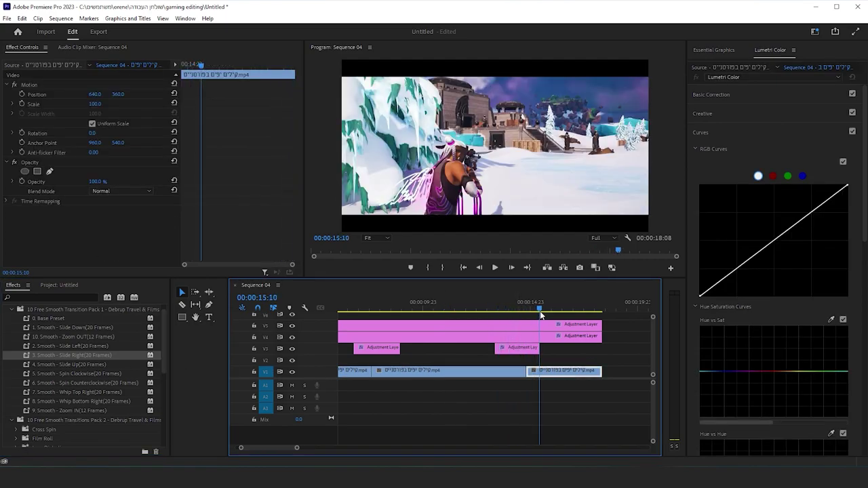
pyautogui.click(478, 309)
pyautogui.press('space')
# Reposition the last adjustment piece over the cut between the final two clips, previewing each change.
pyautogui.click(501, 347)
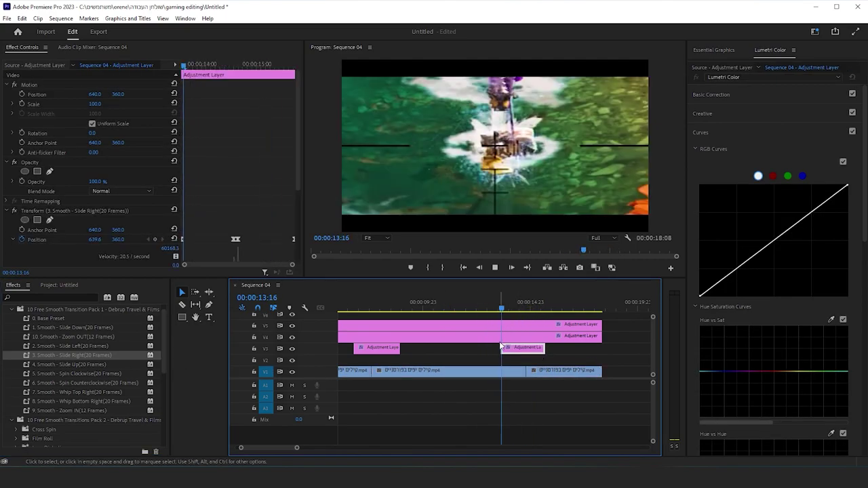
pyautogui.moveTo(501, 347); pyautogui.dragTo(510, 347)
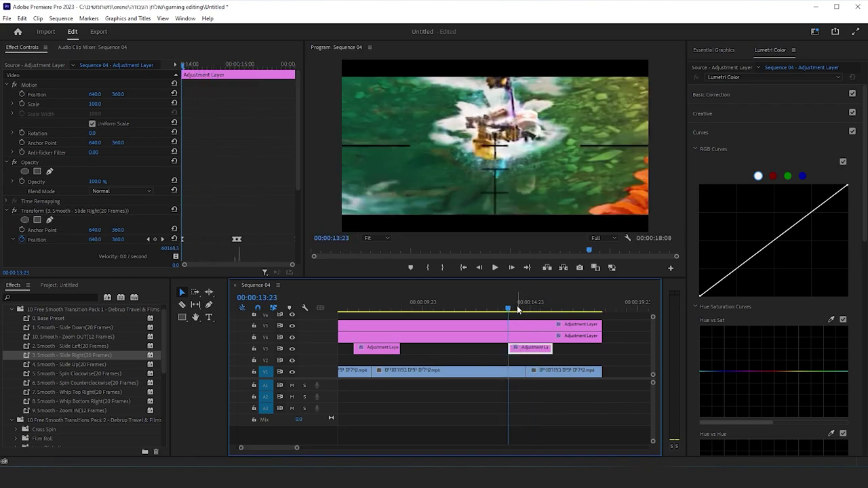
pyautogui.moveTo(532, 347); pyautogui.dragTo(536, 347)
pyautogui.click(498, 308)
pyautogui.press('space')
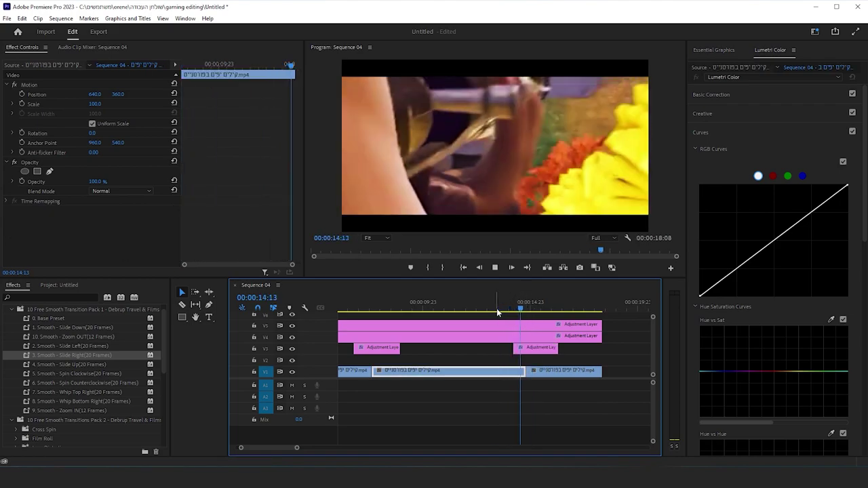
pyautogui.click(516, 303)
pyautogui.moveTo(524, 348); pyautogui.dragTo(527, 348)
pyautogui.press('space')
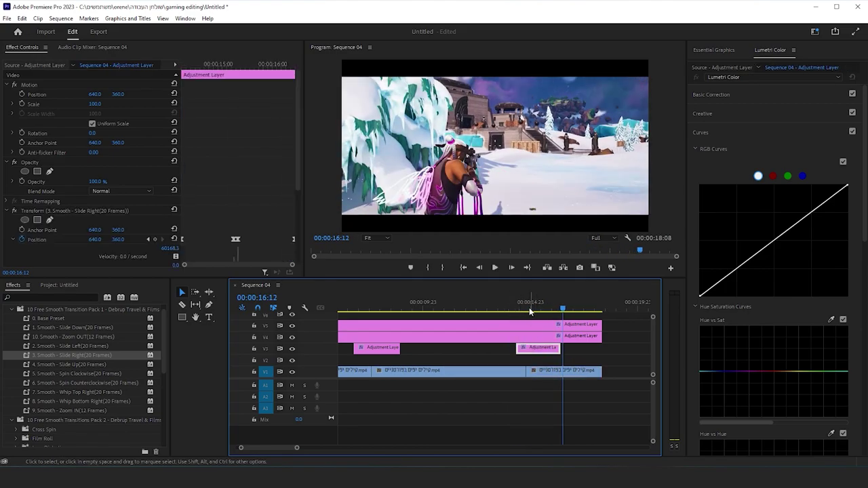
# Check the slide's first Position keyframe, preview the transition, then return to the sequence start.
pyautogui.scroll(-1, 190, 224)
pyautogui.click(188, 221)
pyautogui.click(533, 318)
pyautogui.press('space')
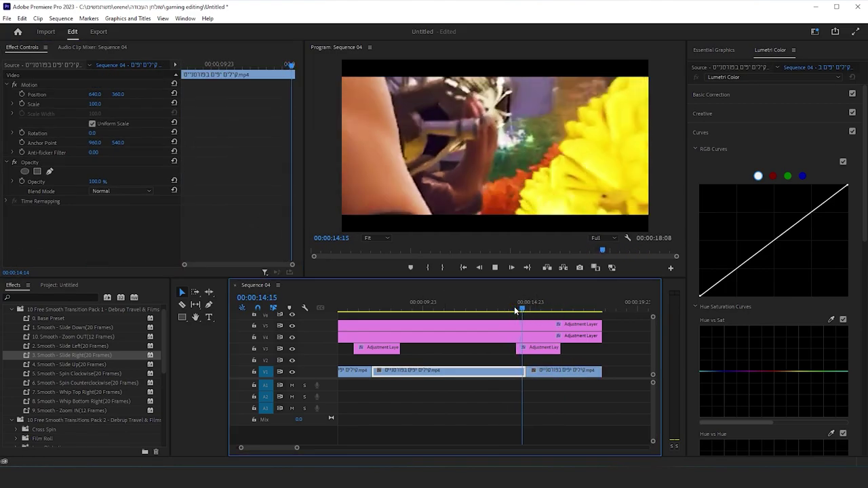
pyautogui.moveTo(548, 309); pyautogui.dragTo(549, 309)
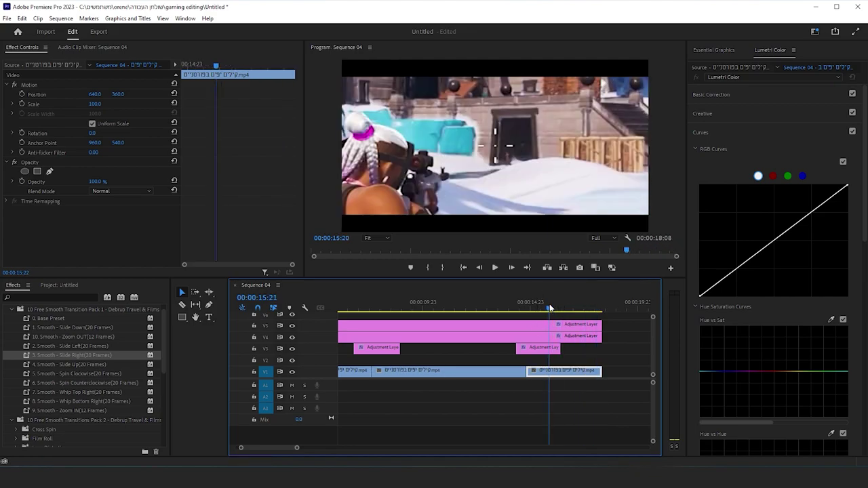
pyautogui.click(543, 348)
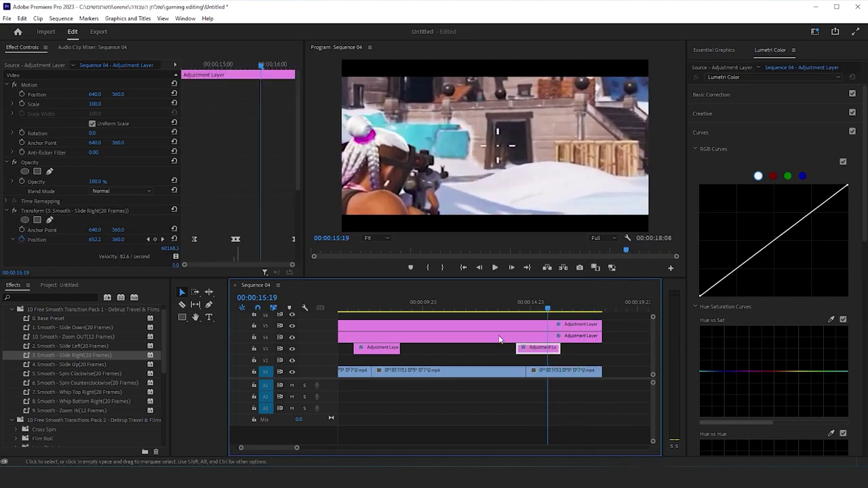
pyautogui.press('space')
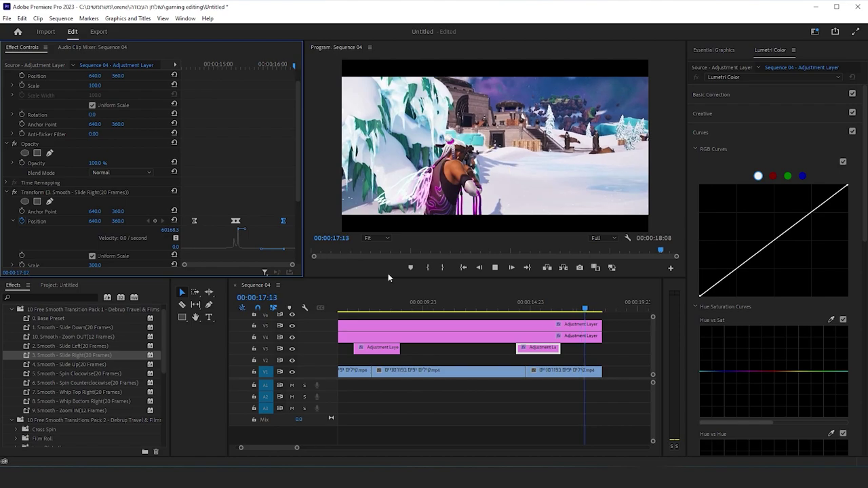
pyautogui.press('Home')
pyautogui.press('-')
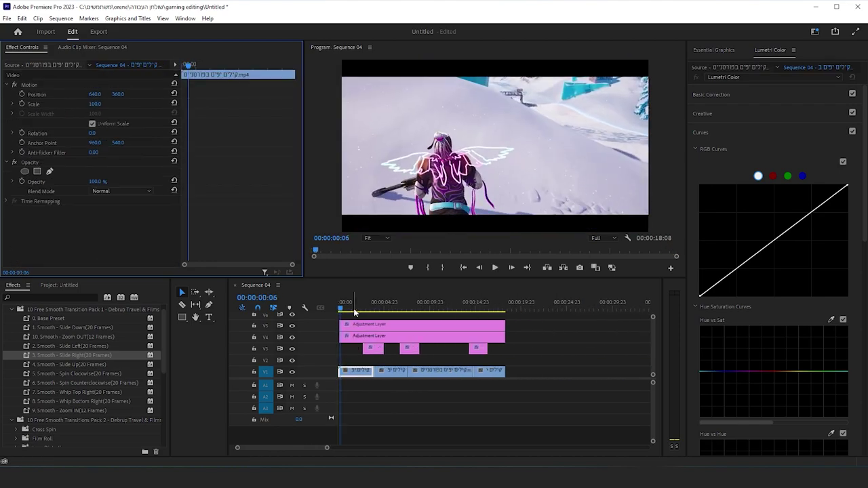
pyautogui.moveTo(354, 312); pyautogui.dragTo(343, 309)
pyautogui.click(469, 428)
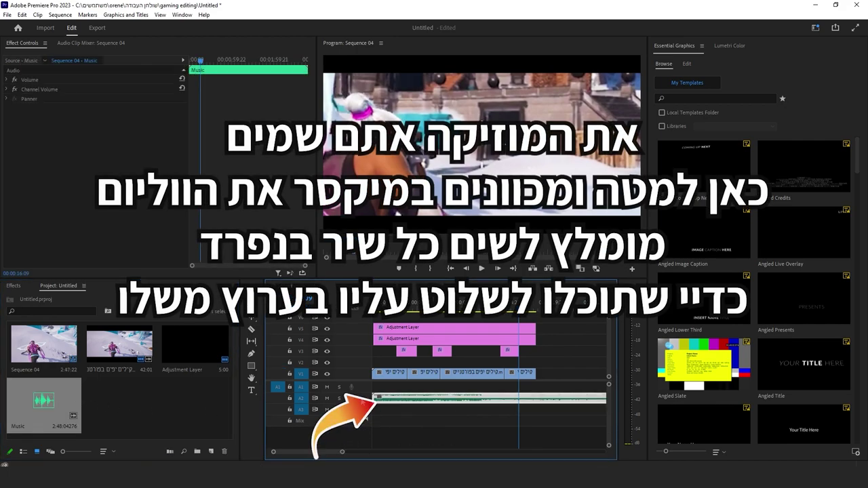
# Lower the Audio 2 music fader in the Audio Clip Mixer to about -8.7 dB during playback.
pyautogui.click(88, 44)
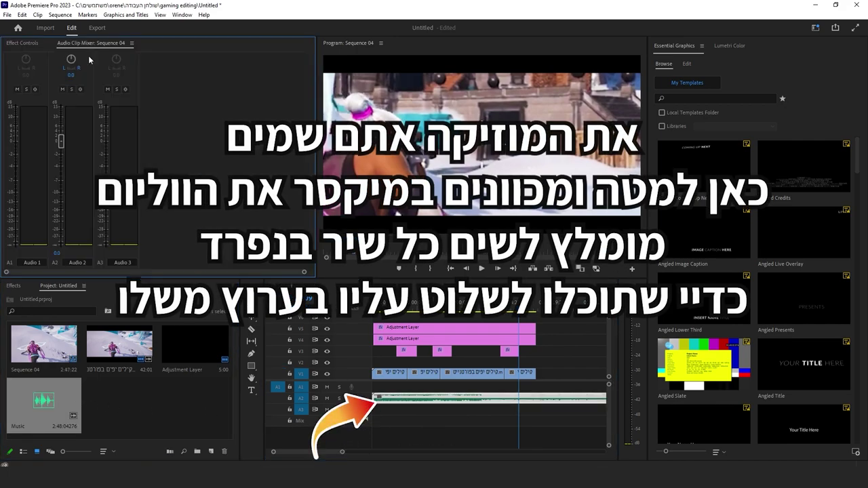
pyautogui.press('space')
pyautogui.moveTo(60, 141); pyautogui.dragTo(60, 171)
pyautogui.press('space')
pyautogui.press('space')
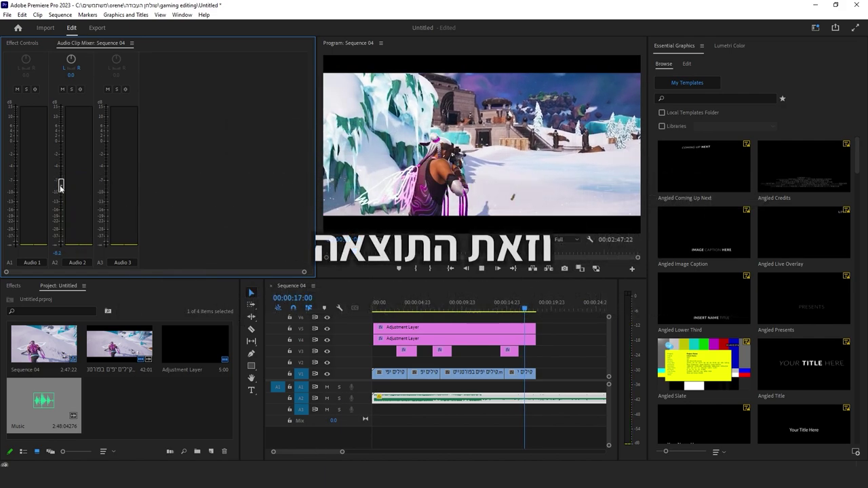
pyautogui.press('space')
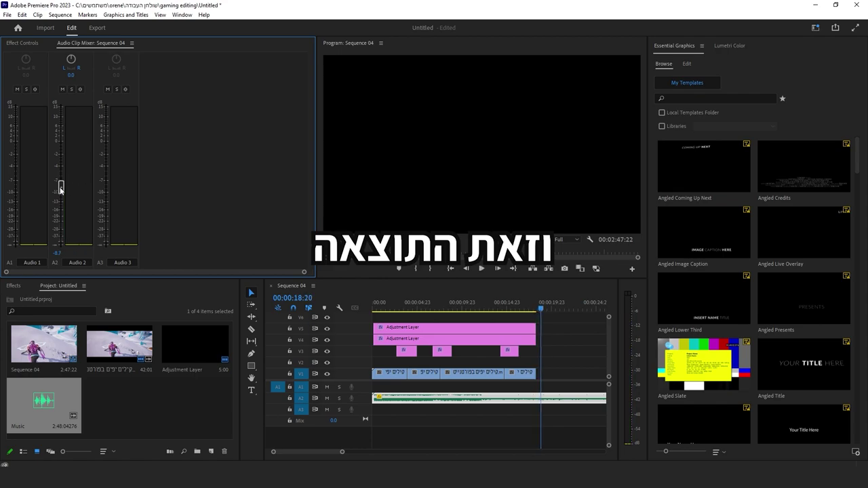
pyautogui.click(507, 307)
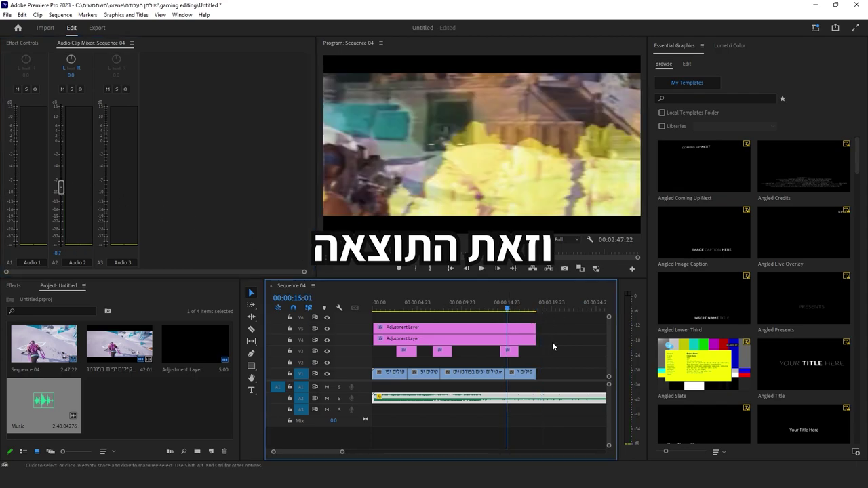